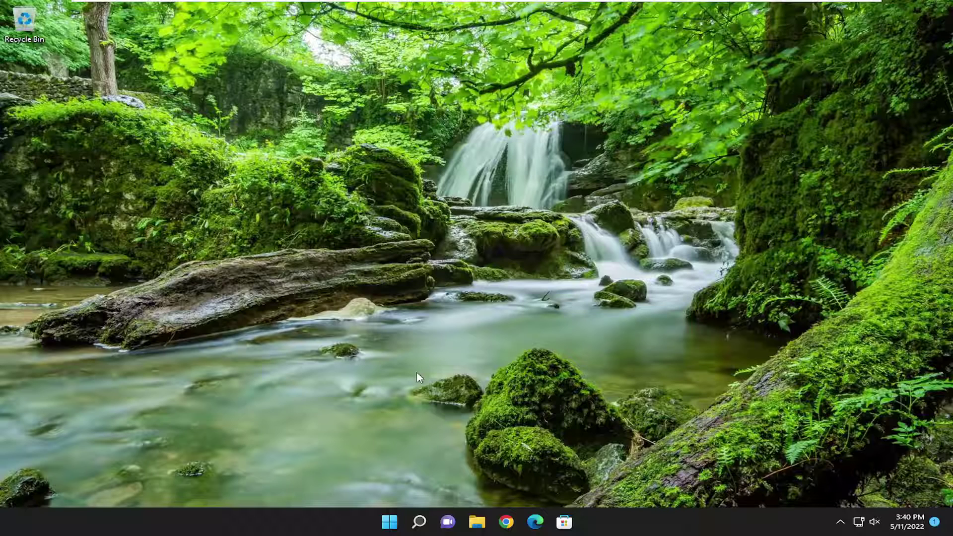
Bring up the Start button's quick list of system tools from the desktop.
right_click(389, 521)
Open Services from search and start the Windows Installer service so it shows Running.
left_click(419, 527)
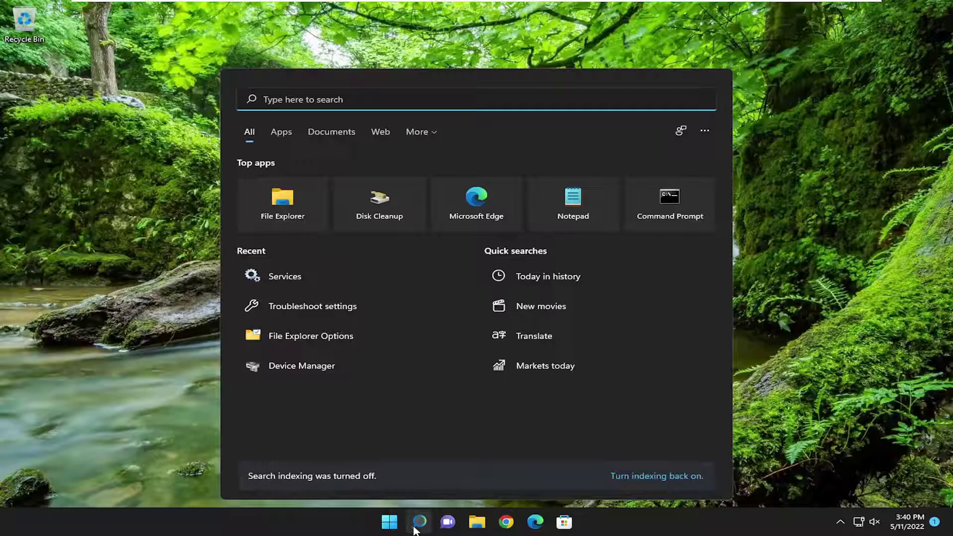
type("services")
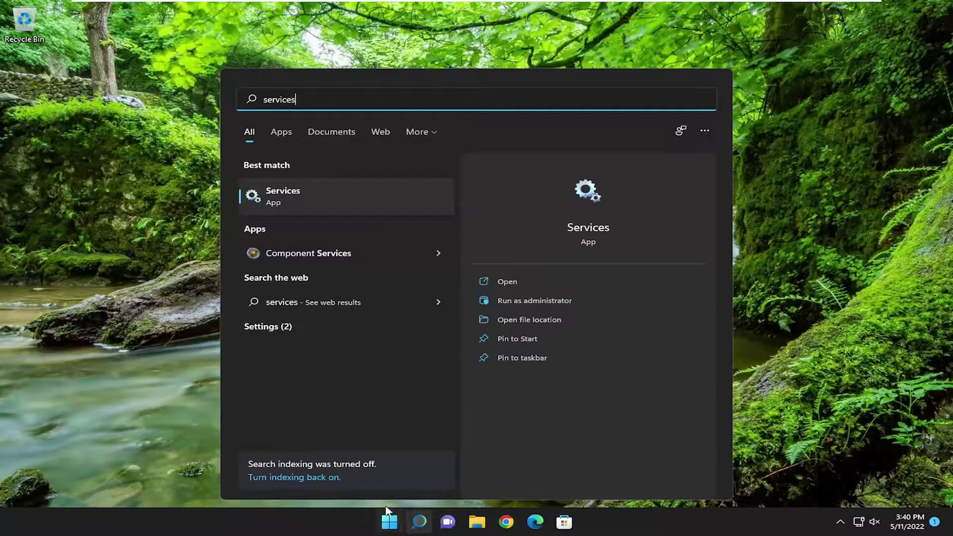
left_click(273, 198)
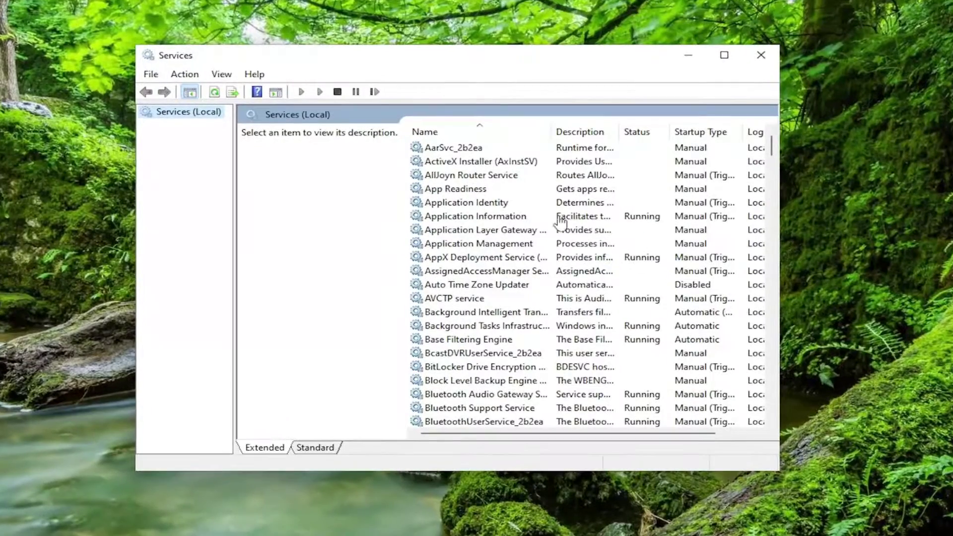
scroll(507, 256, "down", 8)
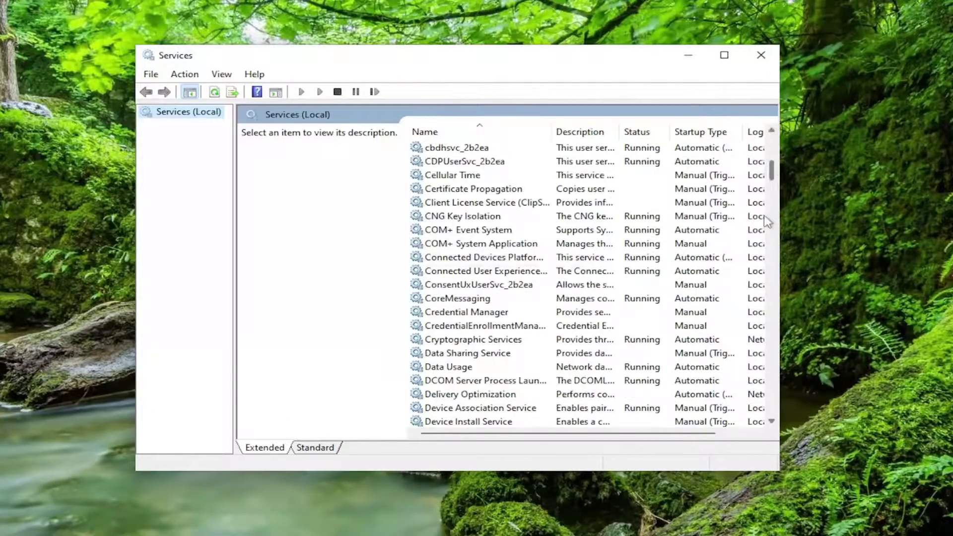
left_click_drag(771, 170, 771, 384)
left_click(480, 290)
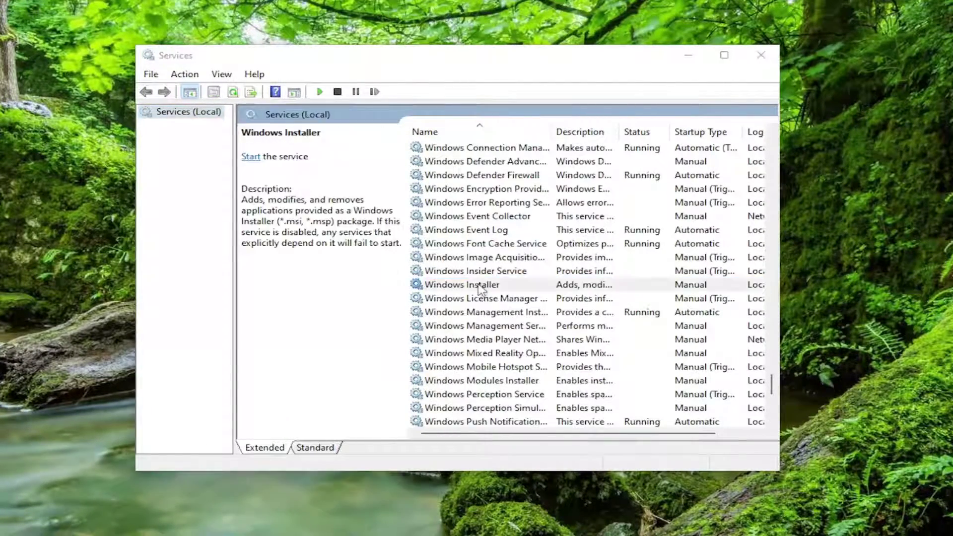
double_click(480, 289)
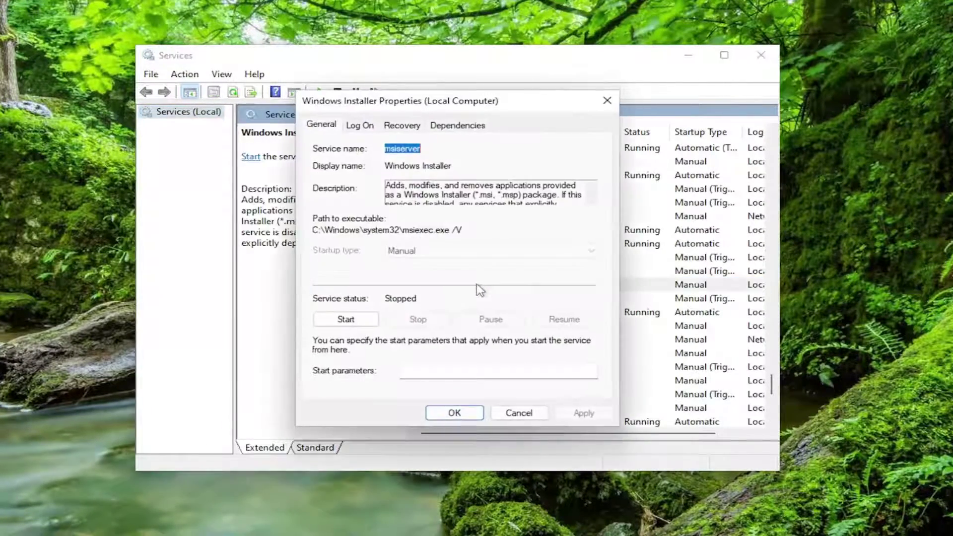
left_click(346, 320)
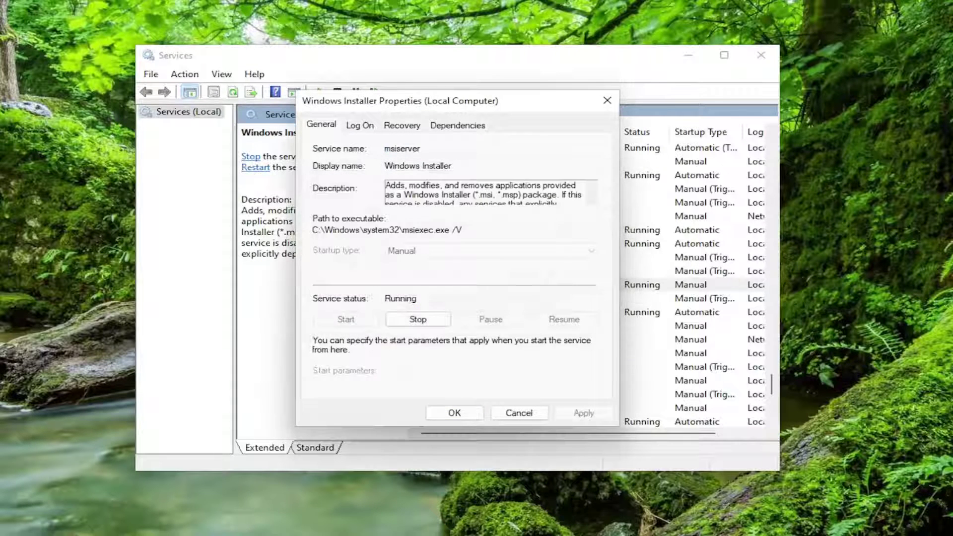
left_click(450, 415)
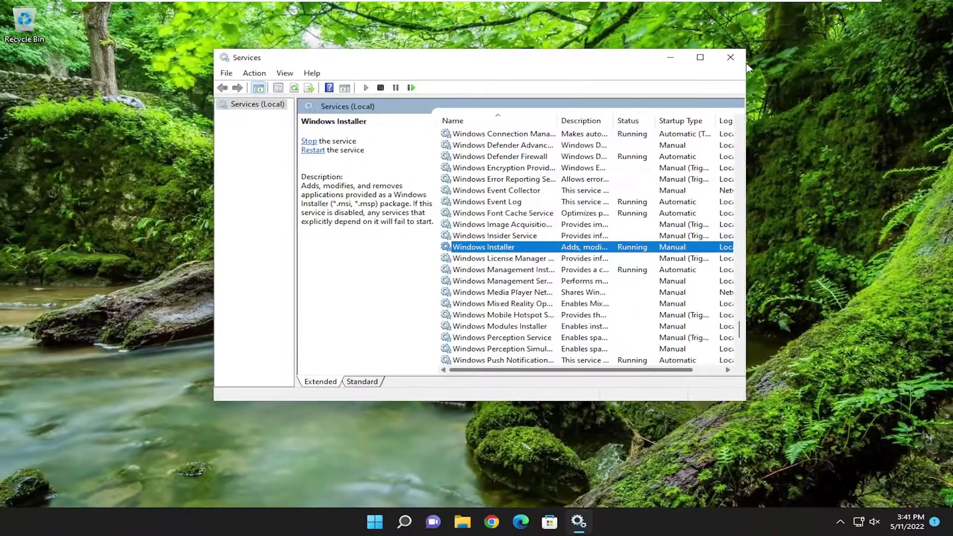
Close Services, open Control Panel in Category view, and select Visual C++ 2015-2019 Redistributable (x64).
key("alt+F4")
left_click(422, 522)
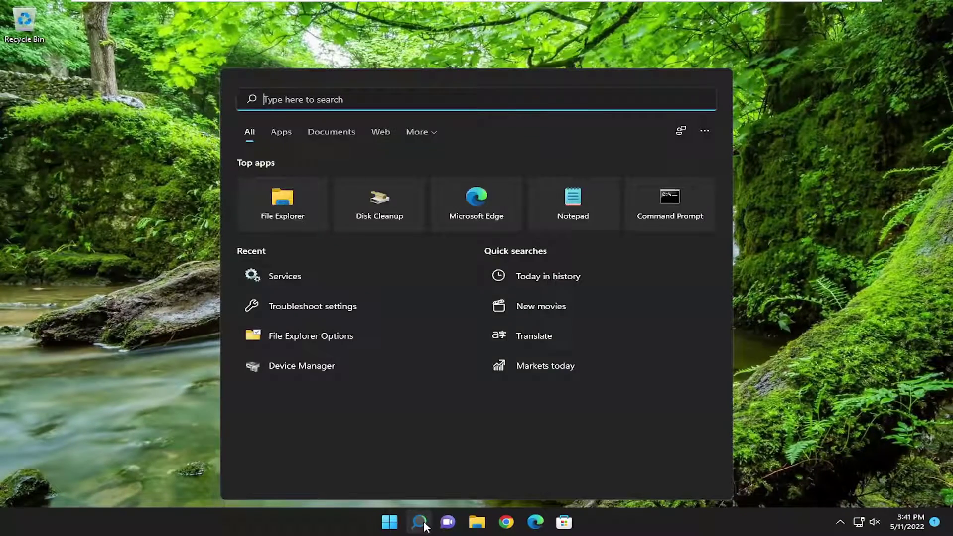
type("control panel")
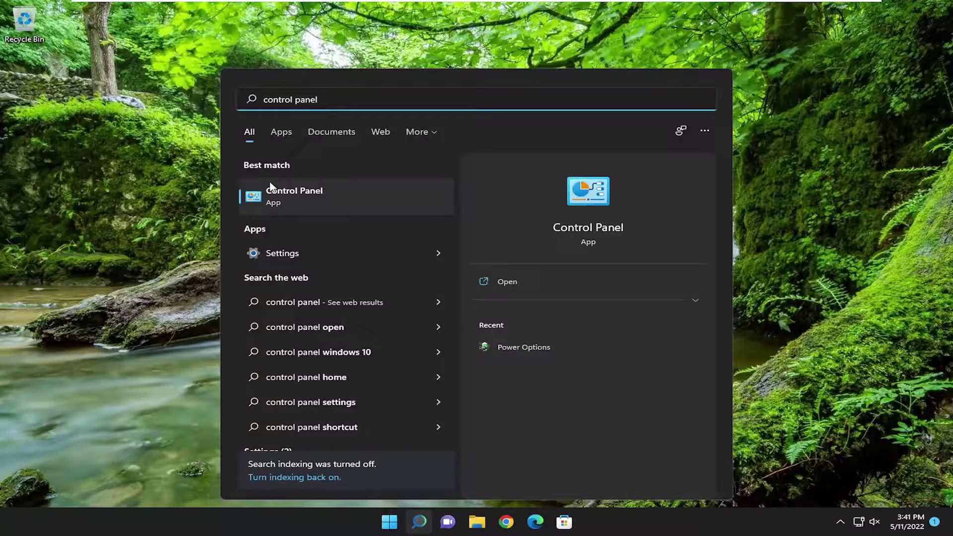
left_click(270, 187)
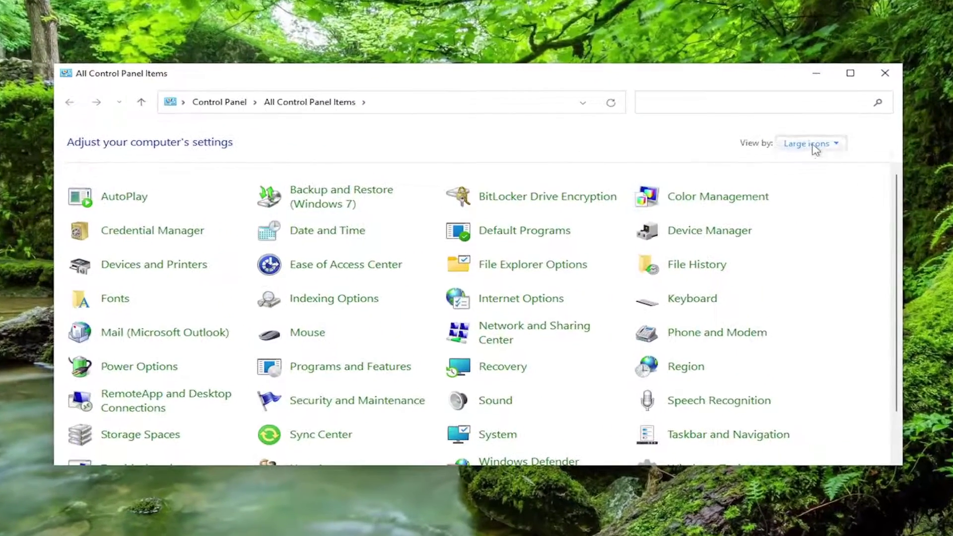
left_click(816, 145)
left_click(813, 159)
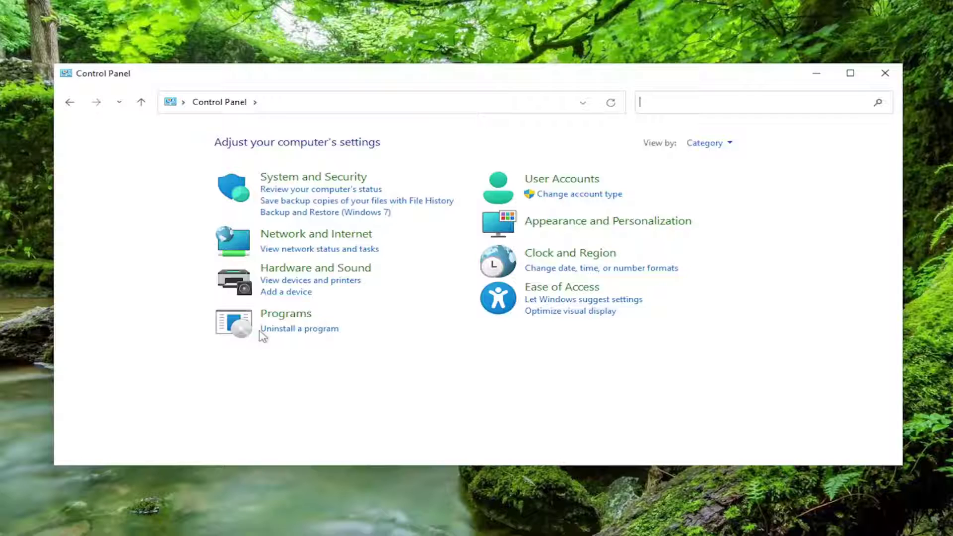
left_click(306, 329)
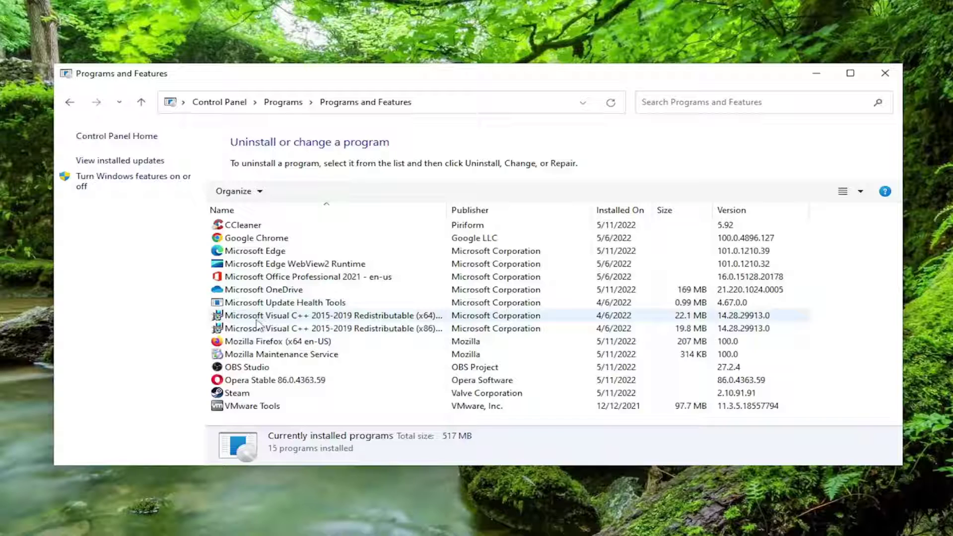
left_click(319, 320)
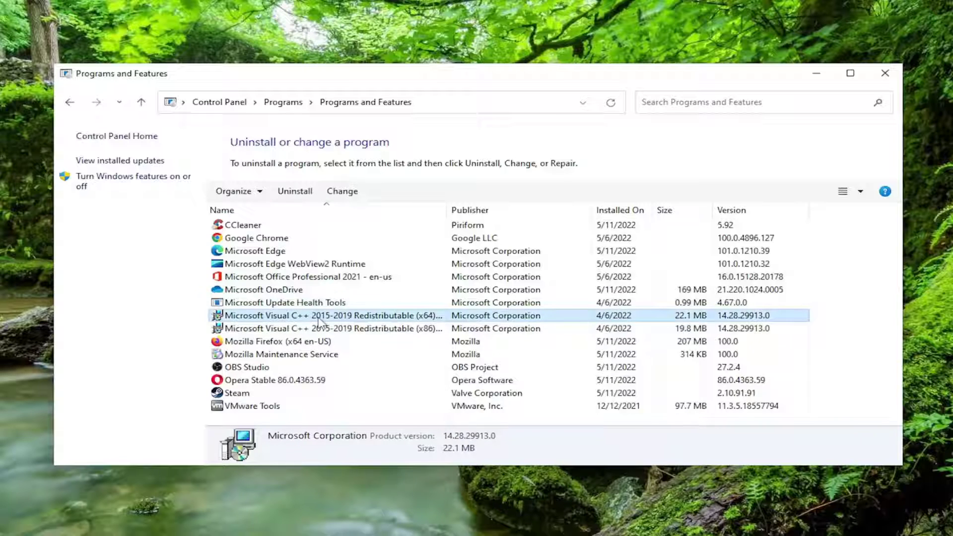
Repair the Visual C++ 2015-2019 Redistributable (x64) and dismiss the success message without restarting.
left_click(338, 192)
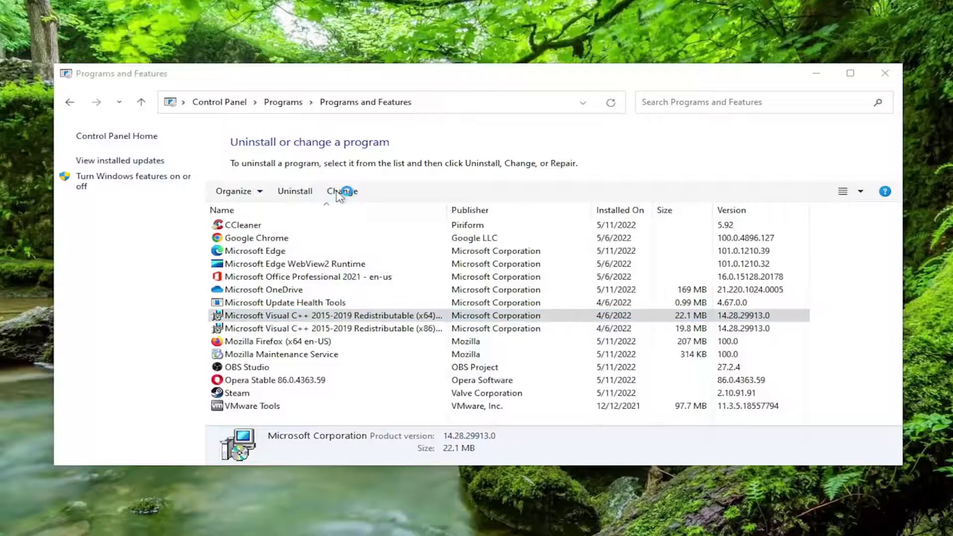
left_click(490, 345)
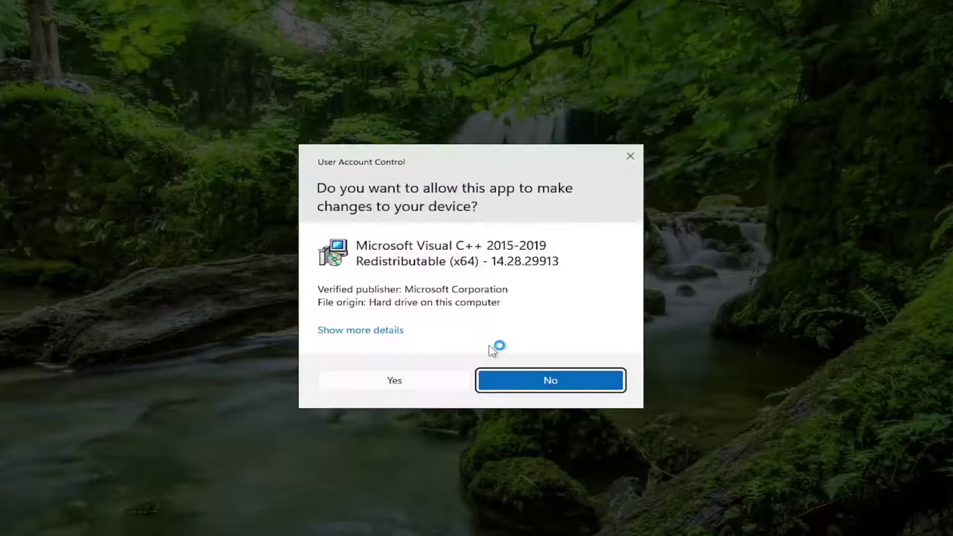
left_click(425, 386)
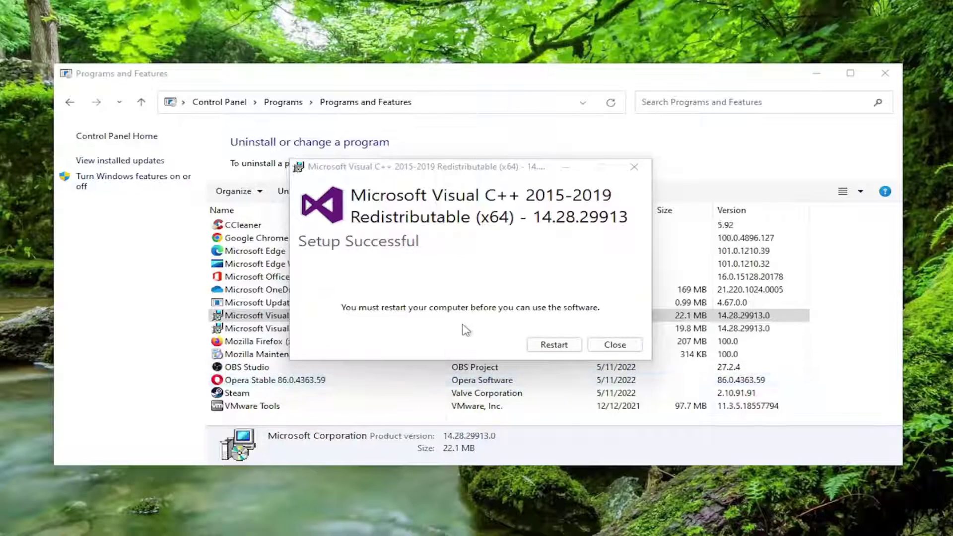
left_click(616, 346)
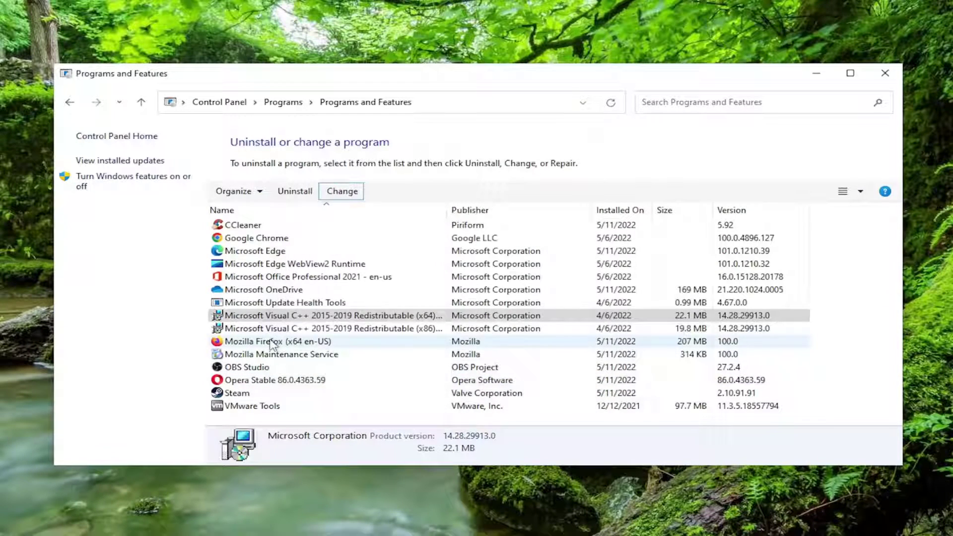
Repair the Visual C++ 2015-2019 Redistributable (x86) and dismiss its success message.
left_click(266, 331)
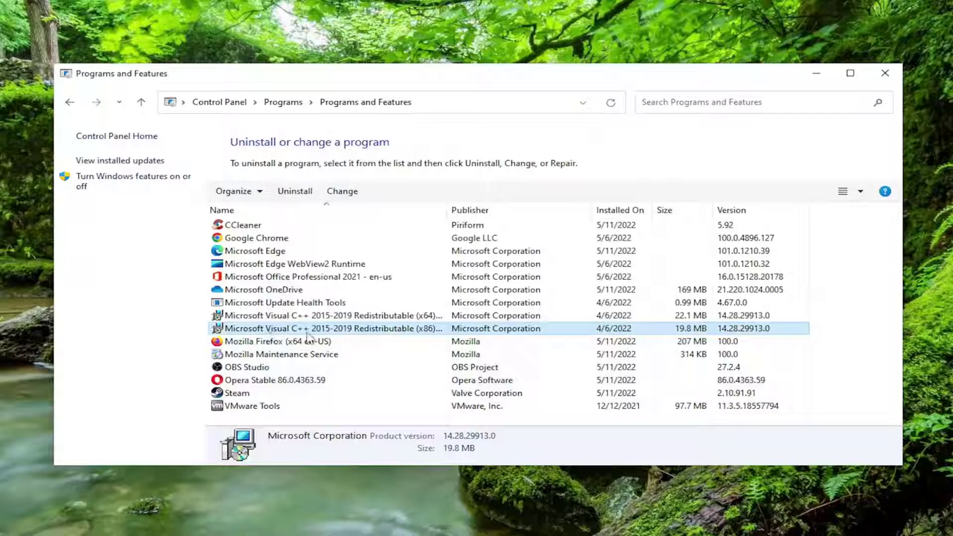
left_click(342, 191)
left_click(493, 345)
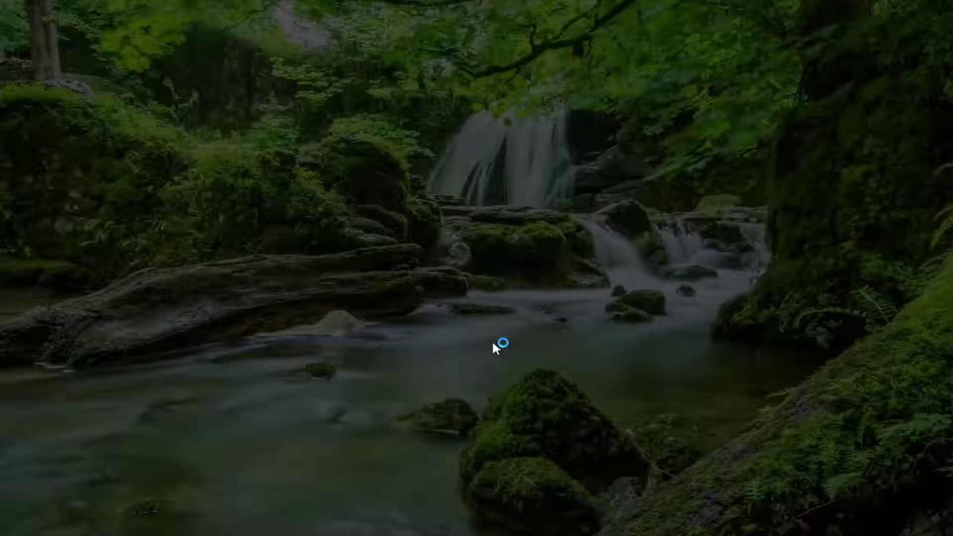
left_click(414, 380)
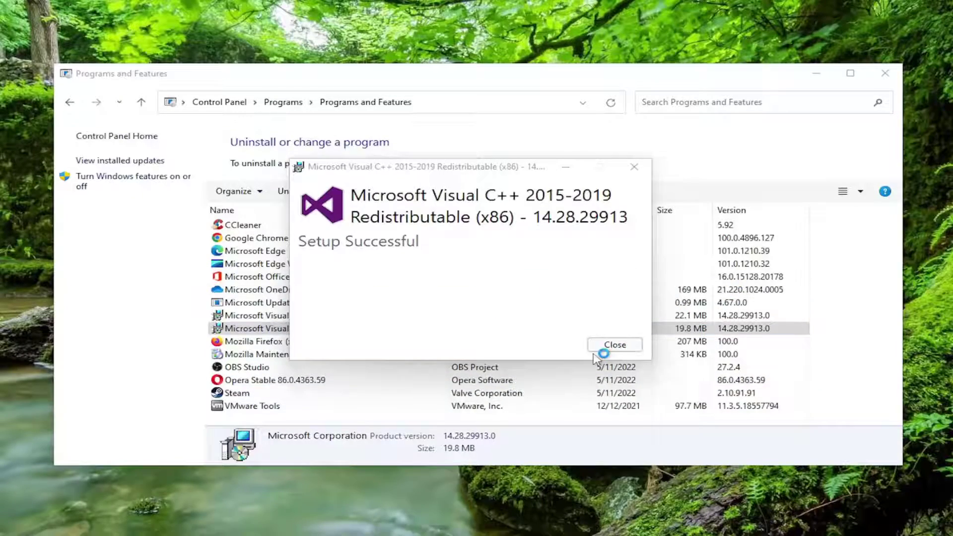
left_click(613, 345)
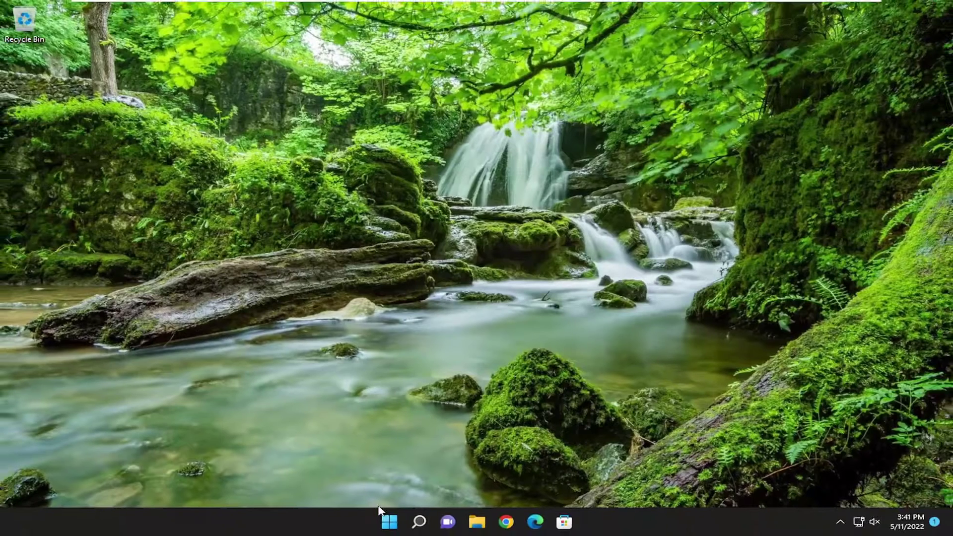
Bring up the Start button's quick system links to restart the computer.
right_click(389, 521)
Search for cmd and launch Command Prompt as administrator, approving the UAC prompt.
left_click(419, 522)
type("cmd")
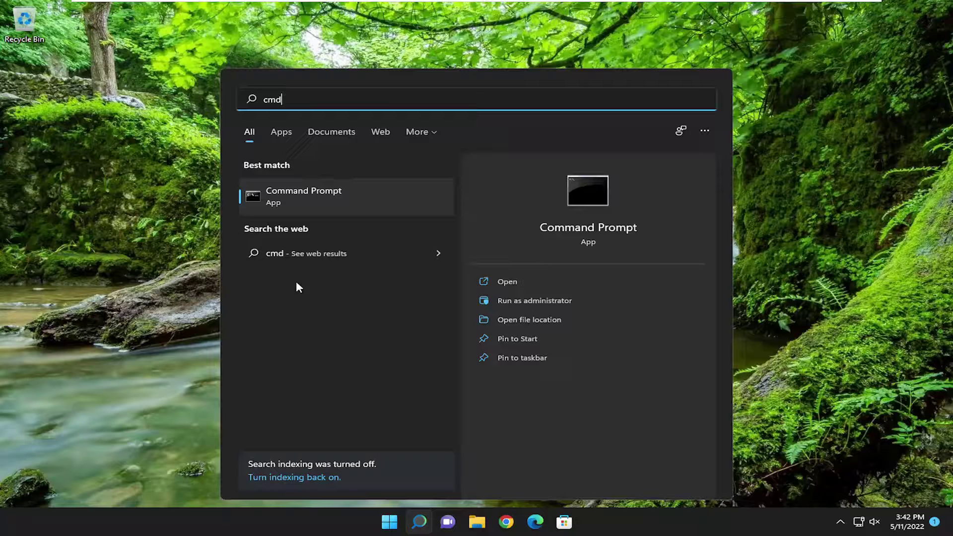
right_click(291, 197)
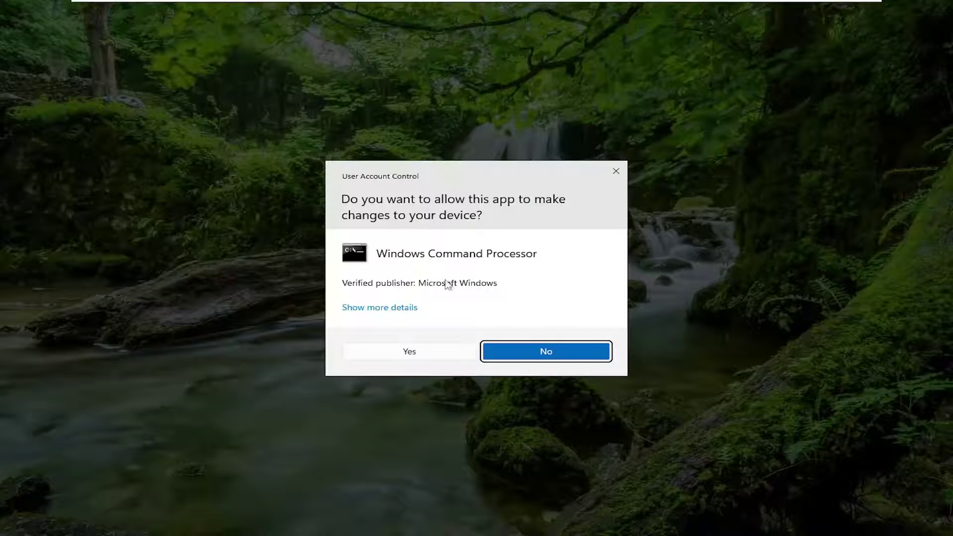
left_click(410, 355)
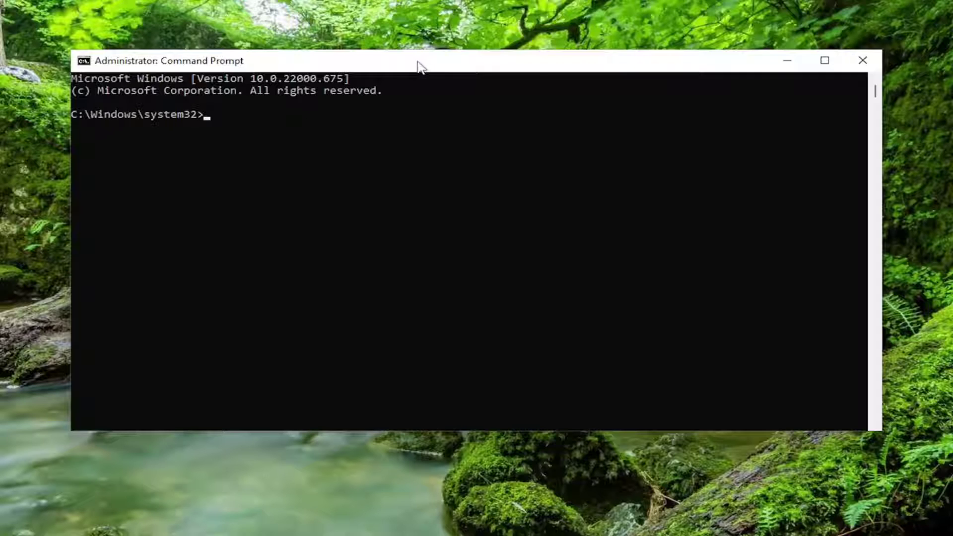
Paste sfc /scannow at the prompt using the console title bar's Edit > Paste.
right_click(419, 65)
mouse_move(477, 179)
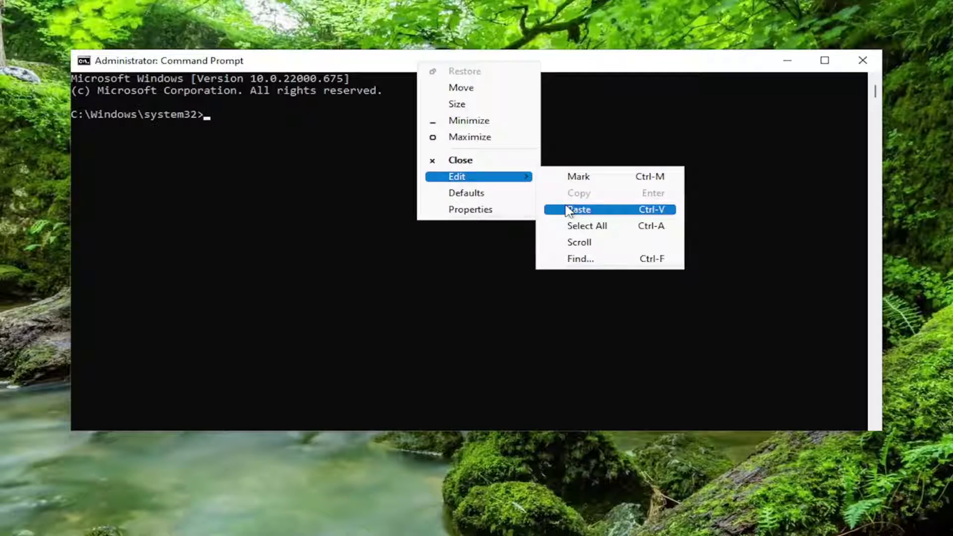
left_click(569, 209)
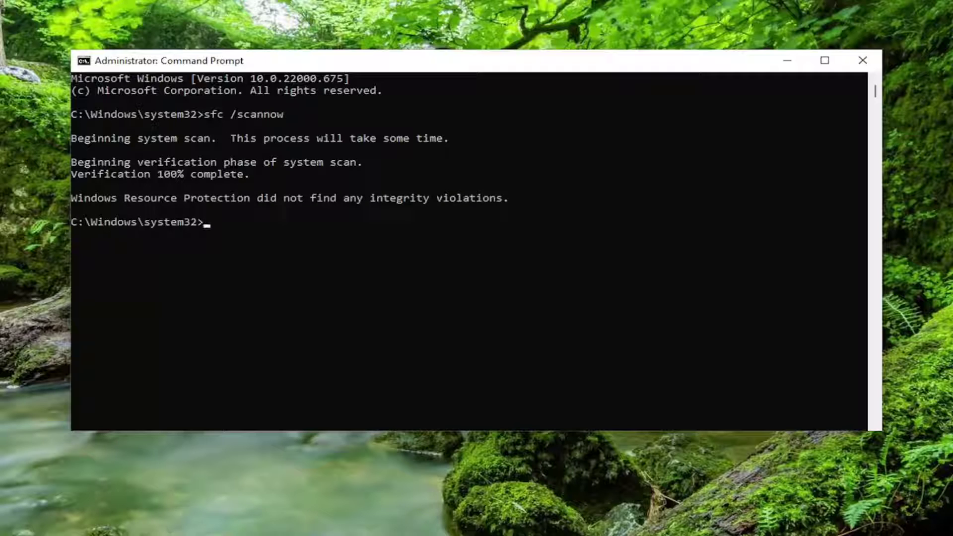
Paste and run Dism /Online /Cleanup-Image /RestoreHealth at the prompt.
right_click(481, 63)
mouse_move(546, 172)
left_click(620, 204)
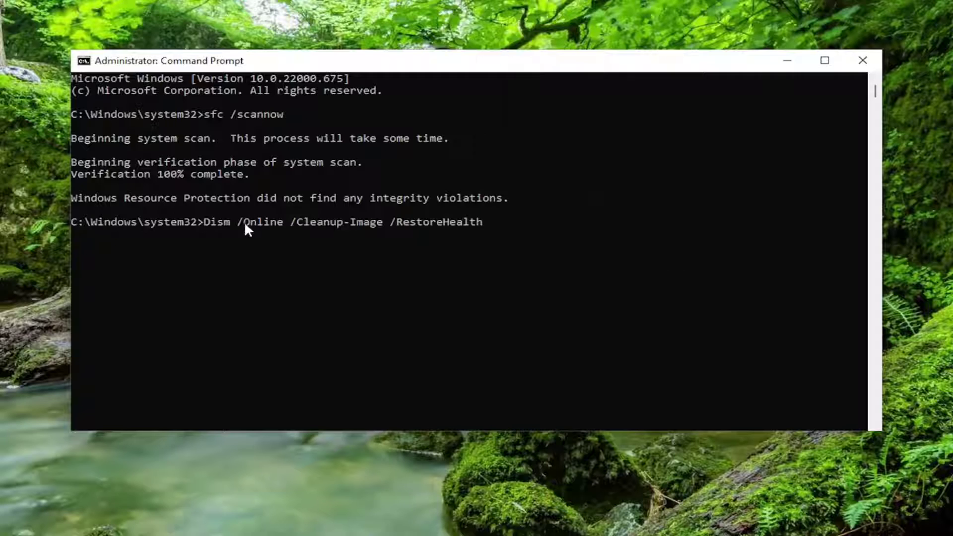
key("Return")
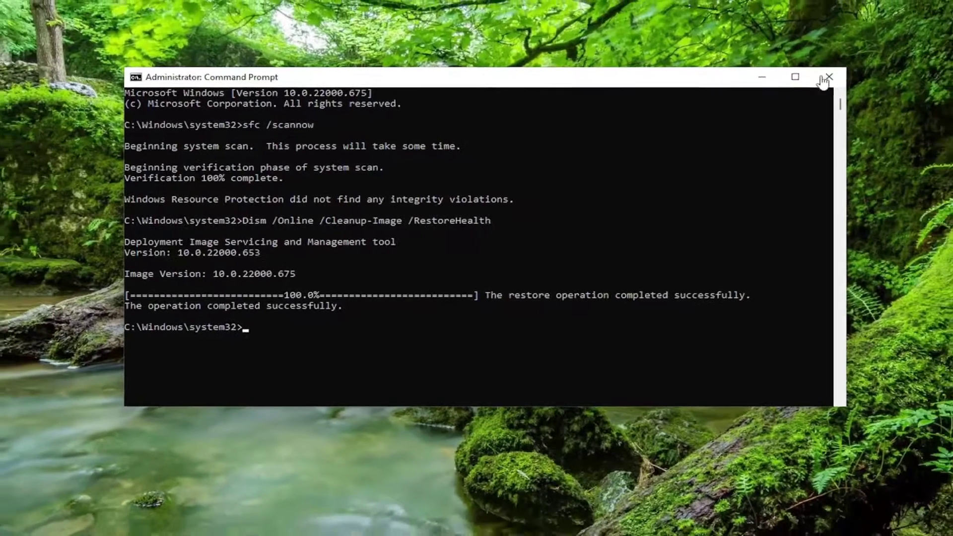
Close Command Prompt and bring up the Start button's quick system links to restart.
left_click(827, 78)
right_click(389, 522)
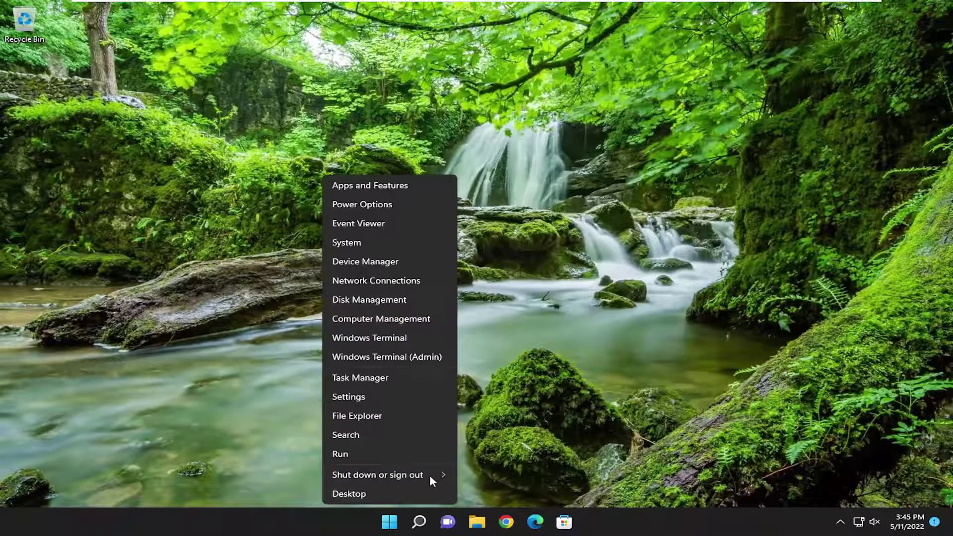